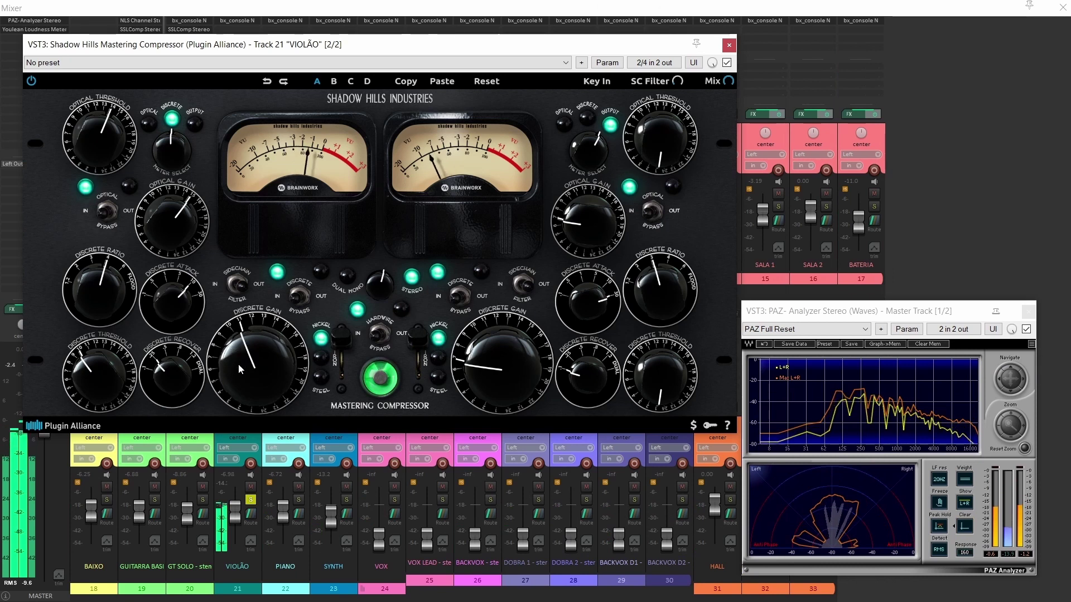
left_click(189, 29)
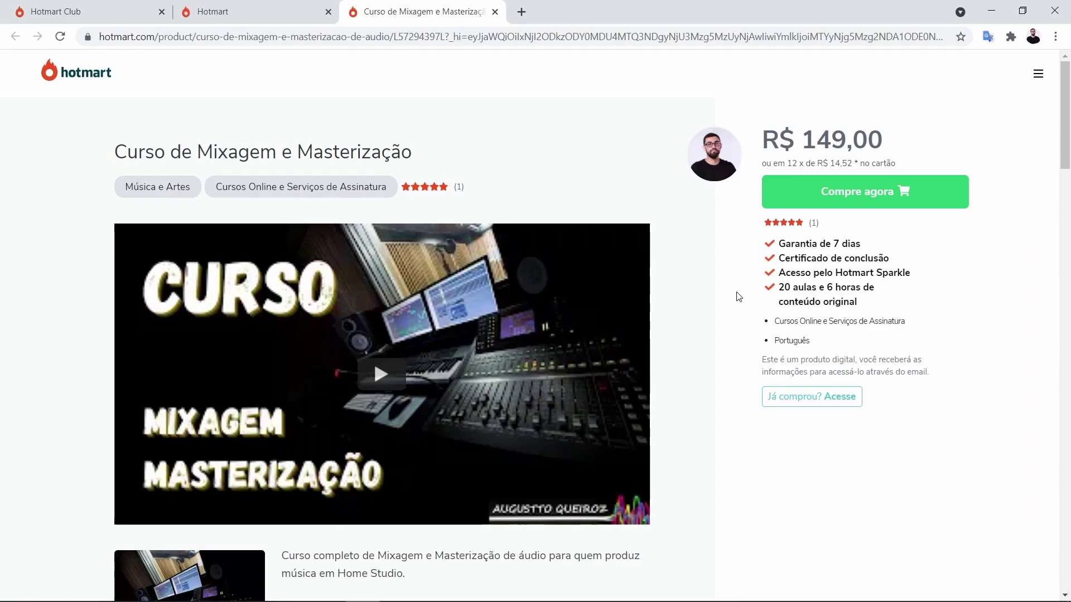
scroll(738, 297, "down", 5)
scroll(737, 297, "down", 4)
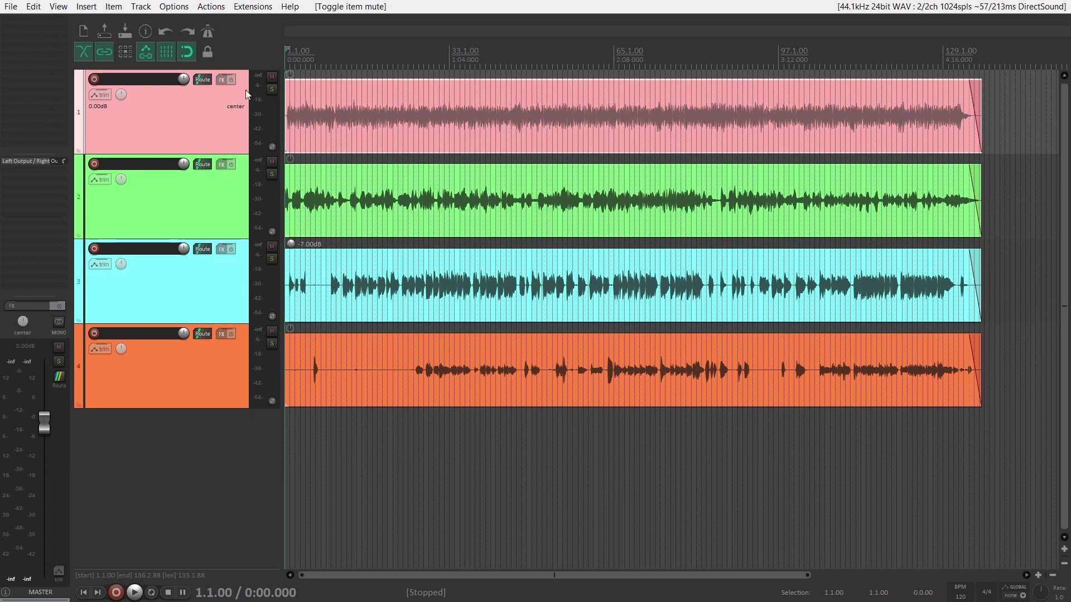
Step: Select track 1, mute the whole track, and unmute it again
left_click(213, 300)
left_click(216, 363)
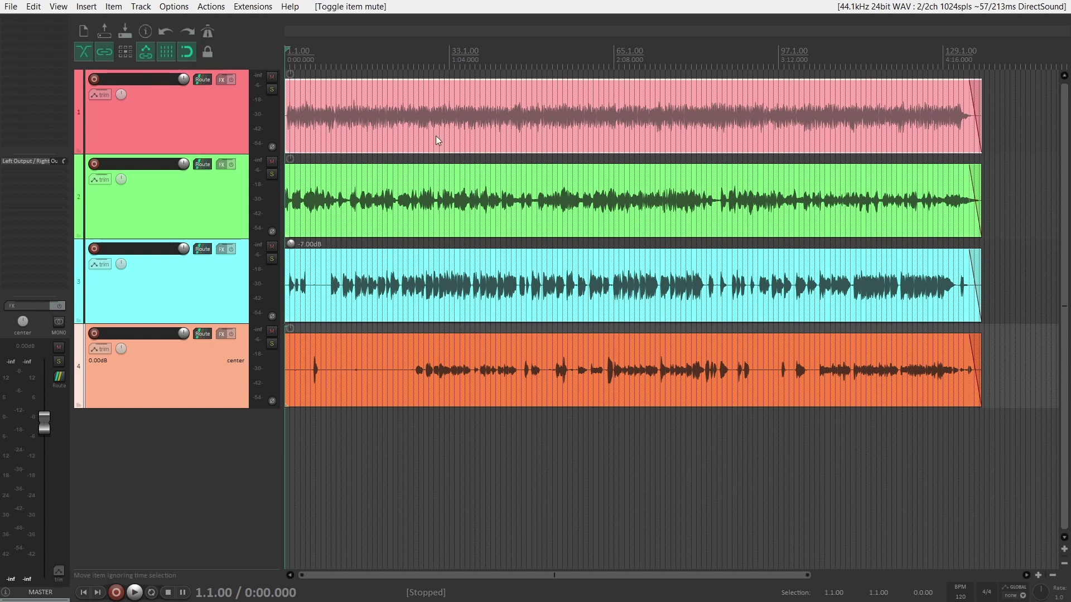
left_click(183, 122)
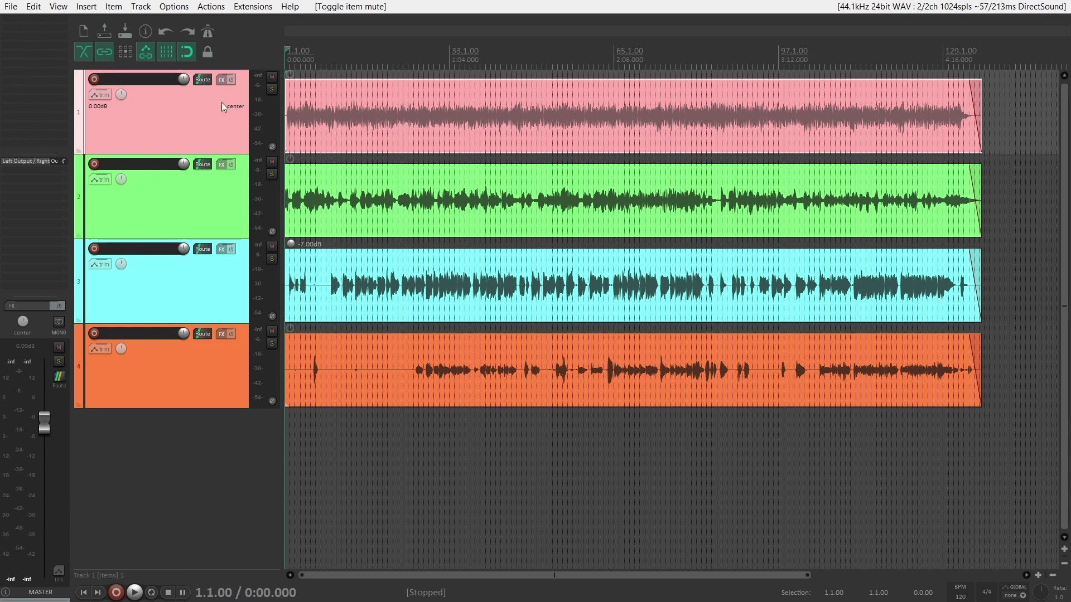
left_click(272, 75)
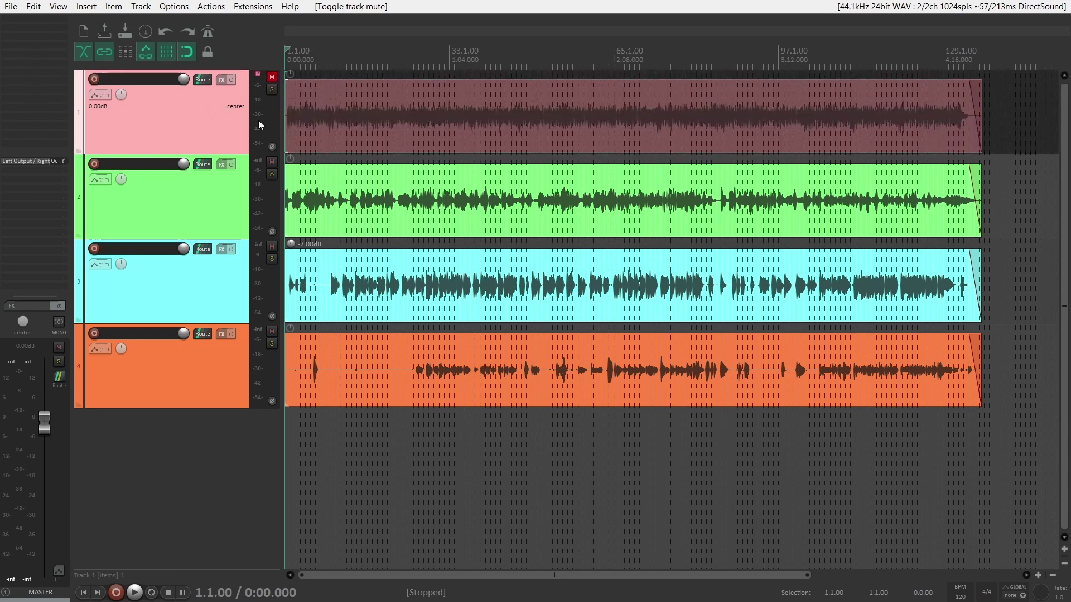
left_click(273, 77)
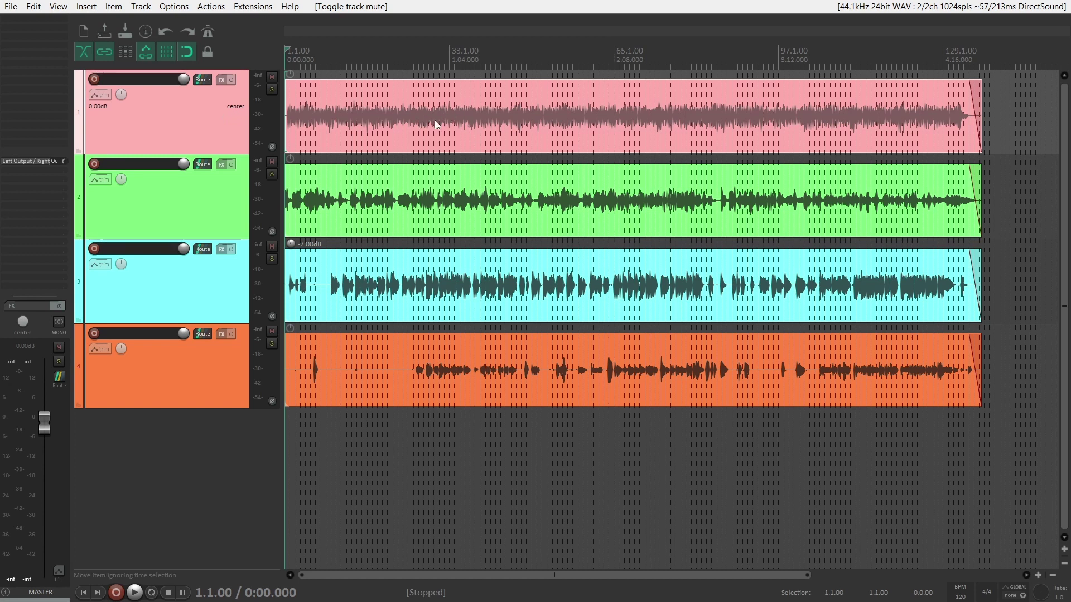
Step: Mute only the media item on track 1 through its item properties, and unmute it again
double_click(352, 109)
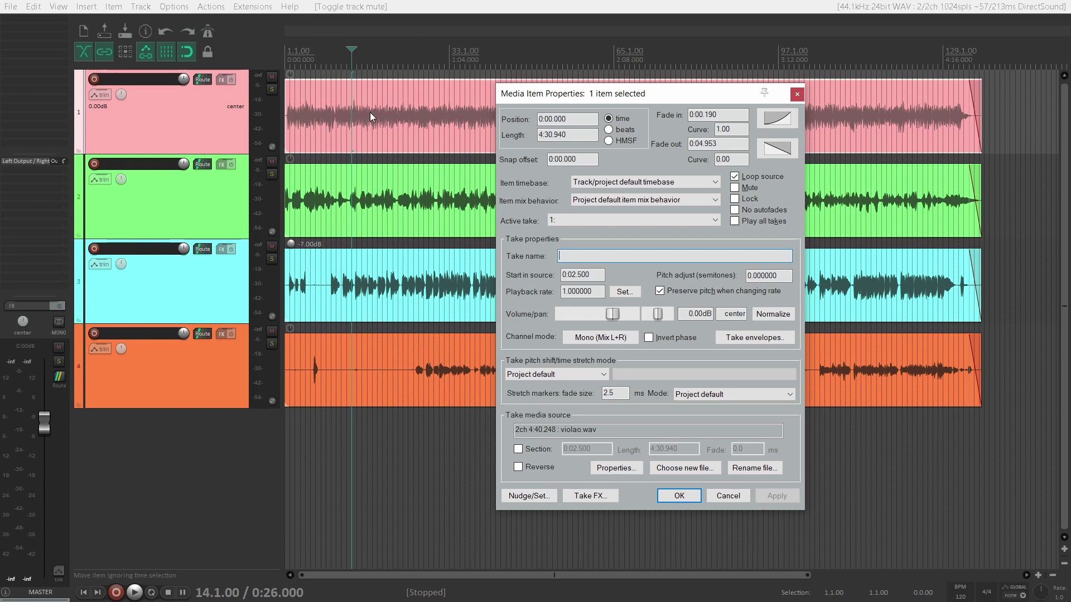
left_click(735, 189)
left_click(781, 494)
left_click(689, 497)
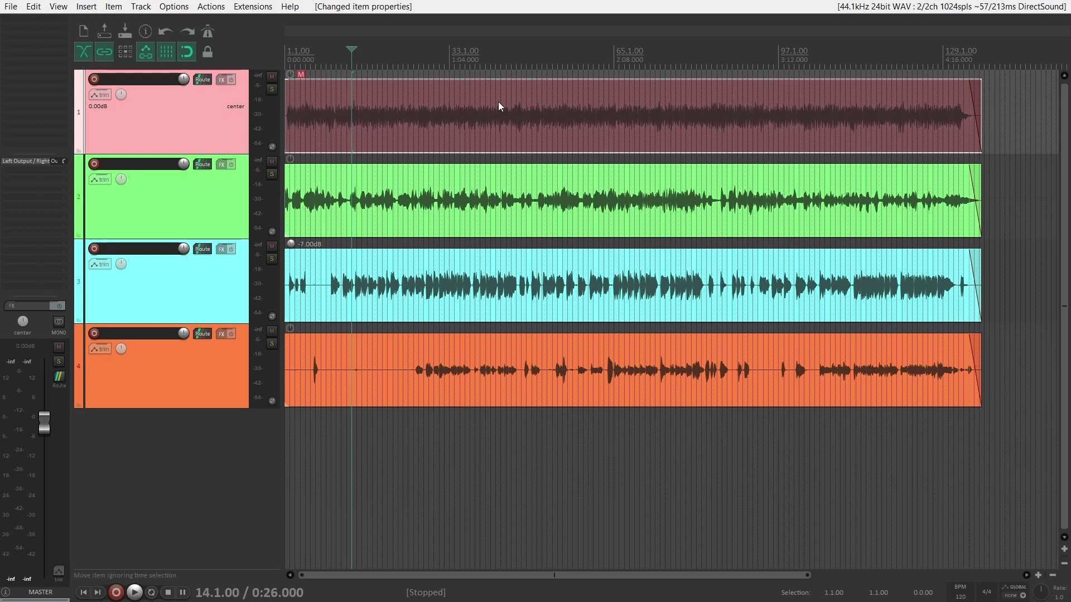
left_click(301, 75)
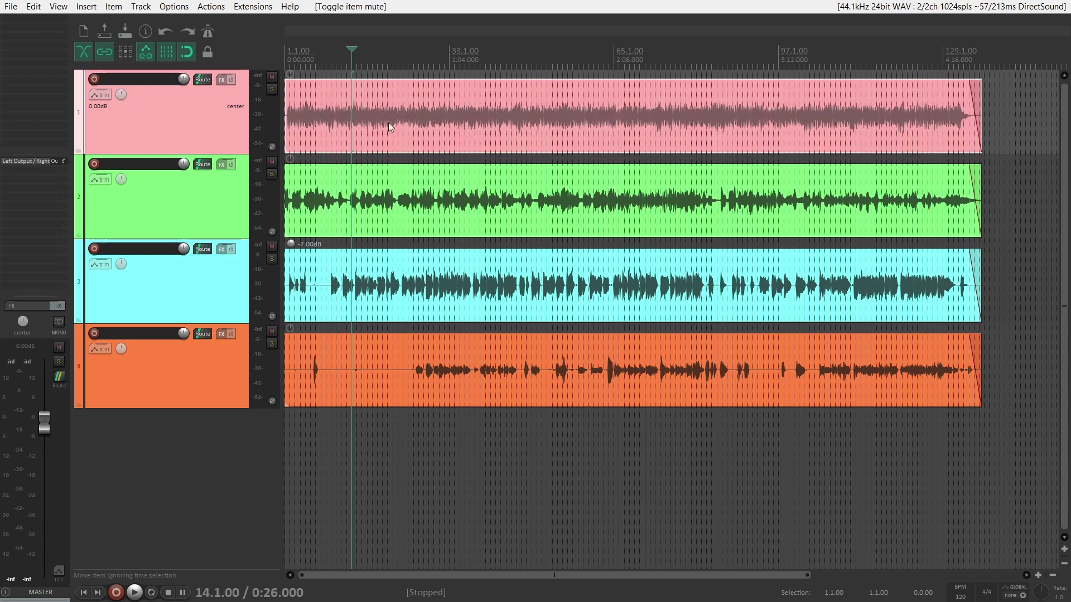
Step: Split the media item on track 1 at 0:48.000 and 1:46.000, and select the middle piece
left_click(407, 119)
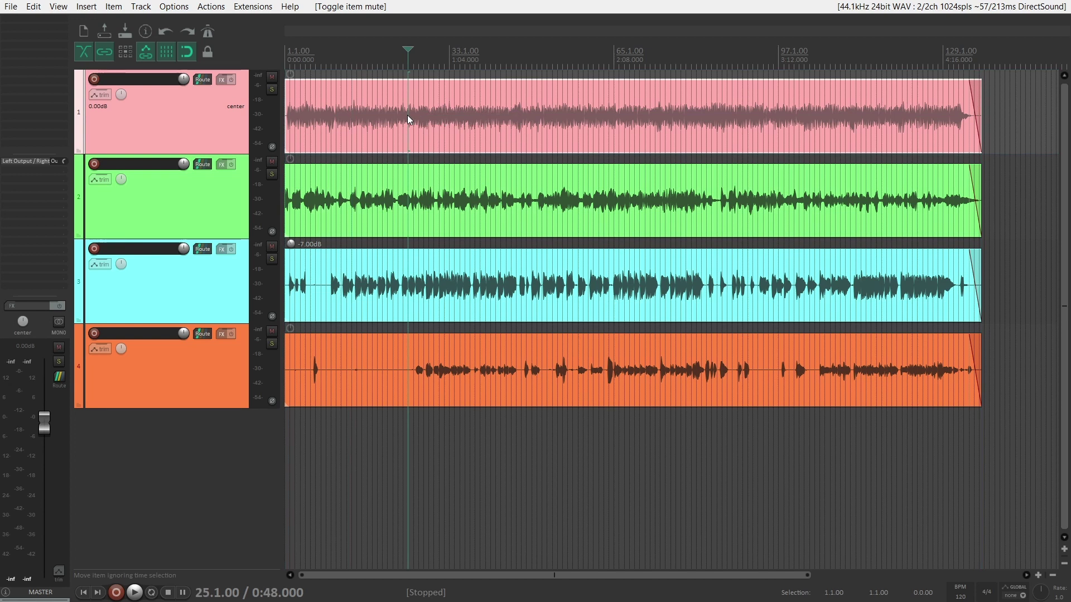
key("s")
left_click(558, 117)
key("s")
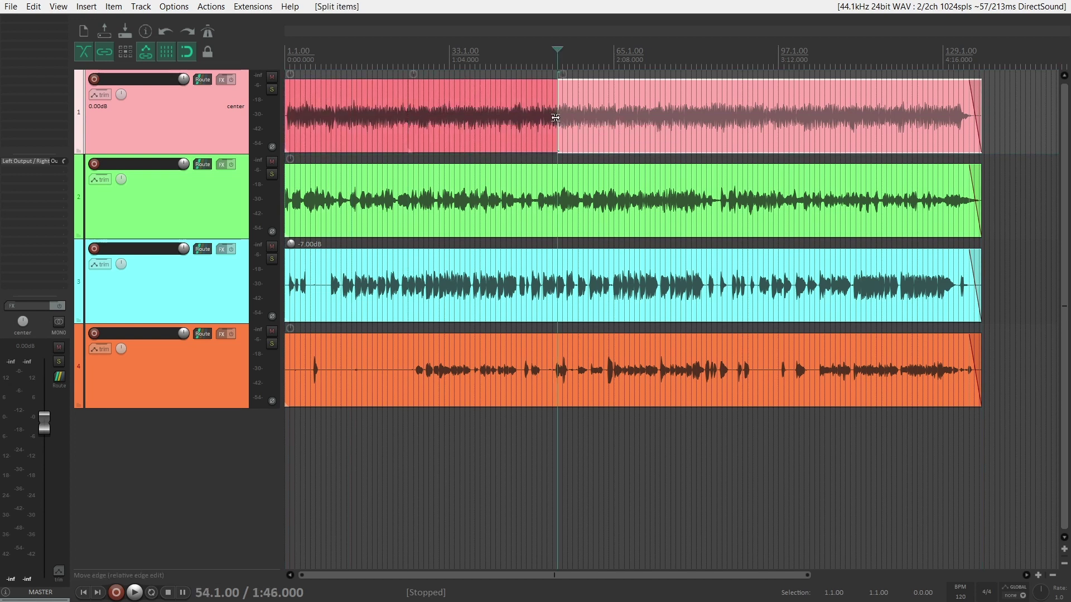
left_click(487, 126)
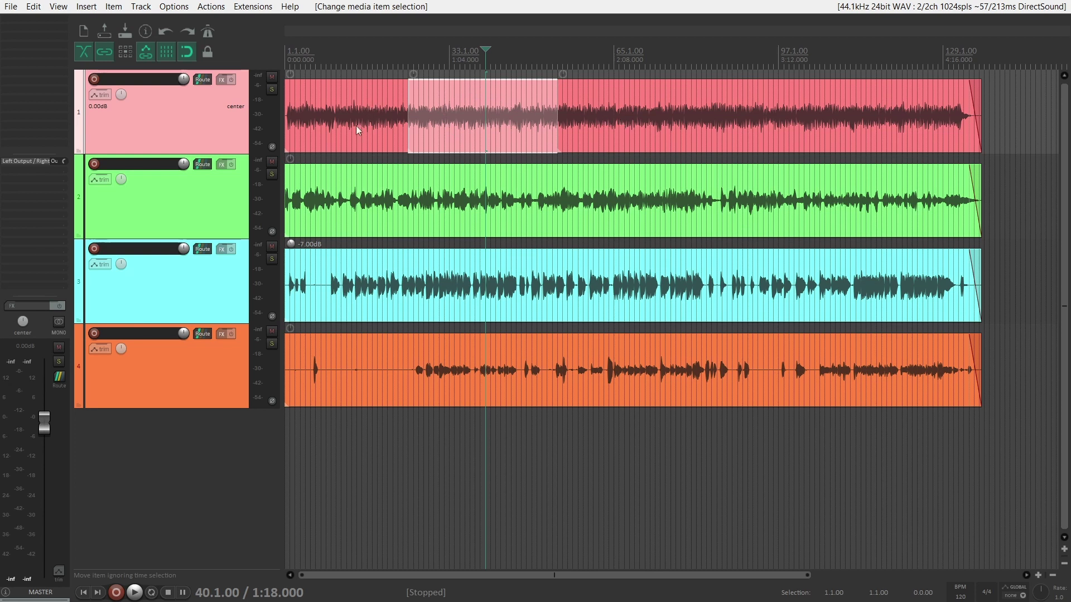
Step: Toggle the mute of track 1 on and off, and do the same for only its middle item through the item properties
left_click(272, 76)
left_click(272, 77)
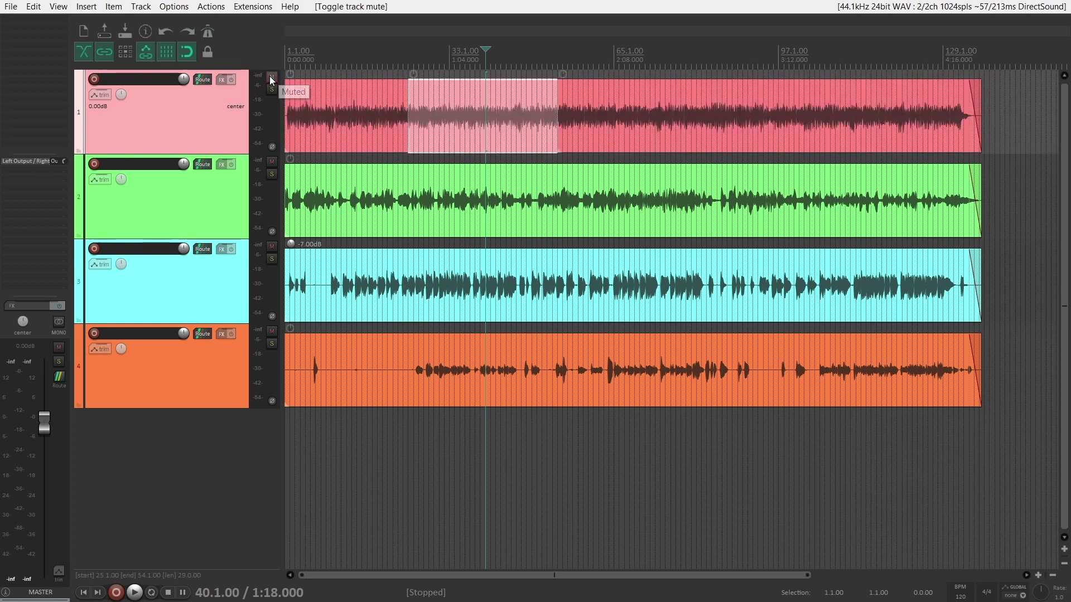
double_click(468, 112)
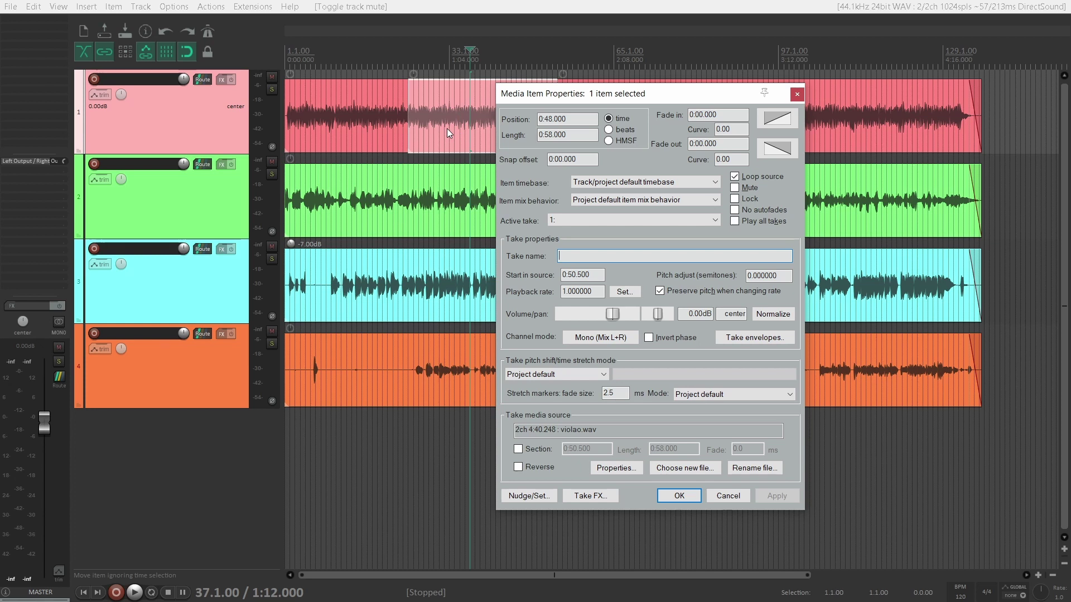
left_click(736, 188)
left_click(778, 496)
left_click(688, 495)
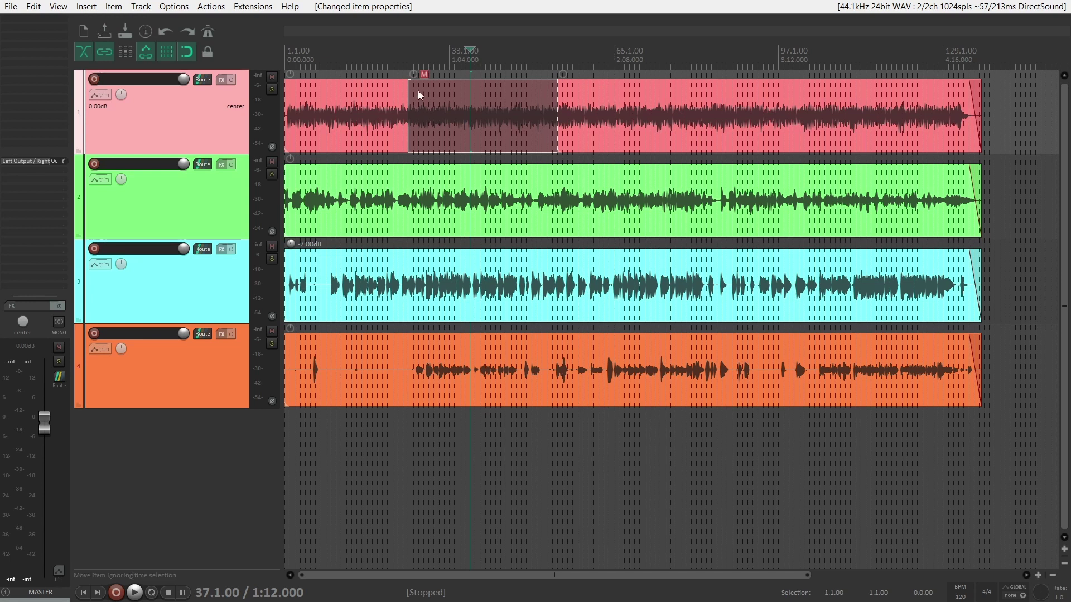
left_click(424, 75)
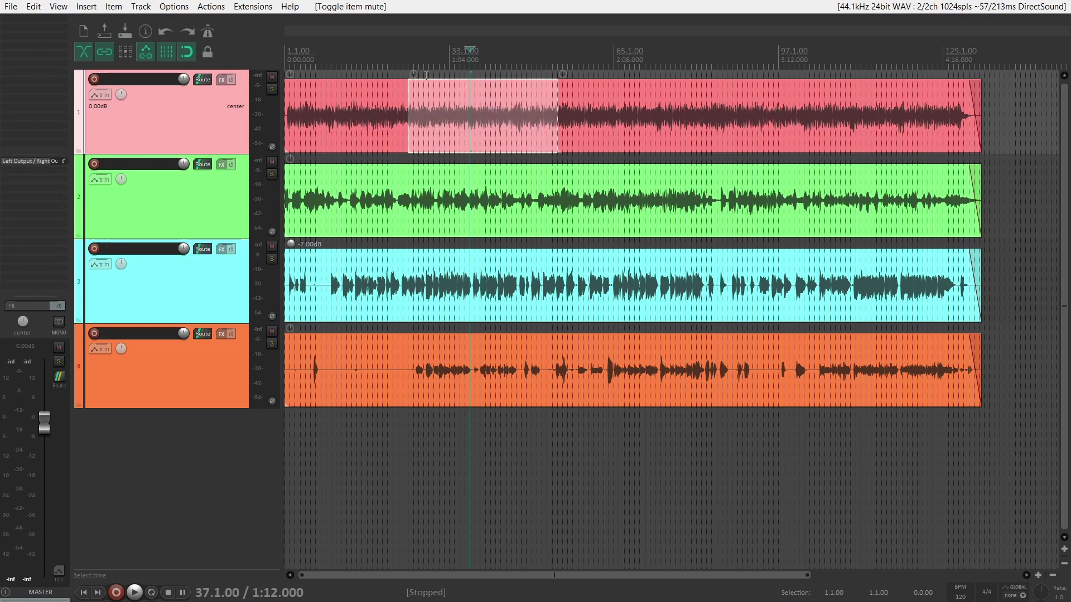
Step: View the take FX chain and plugin list for the middle item on track 1 without adding an effect
double_click(456, 121)
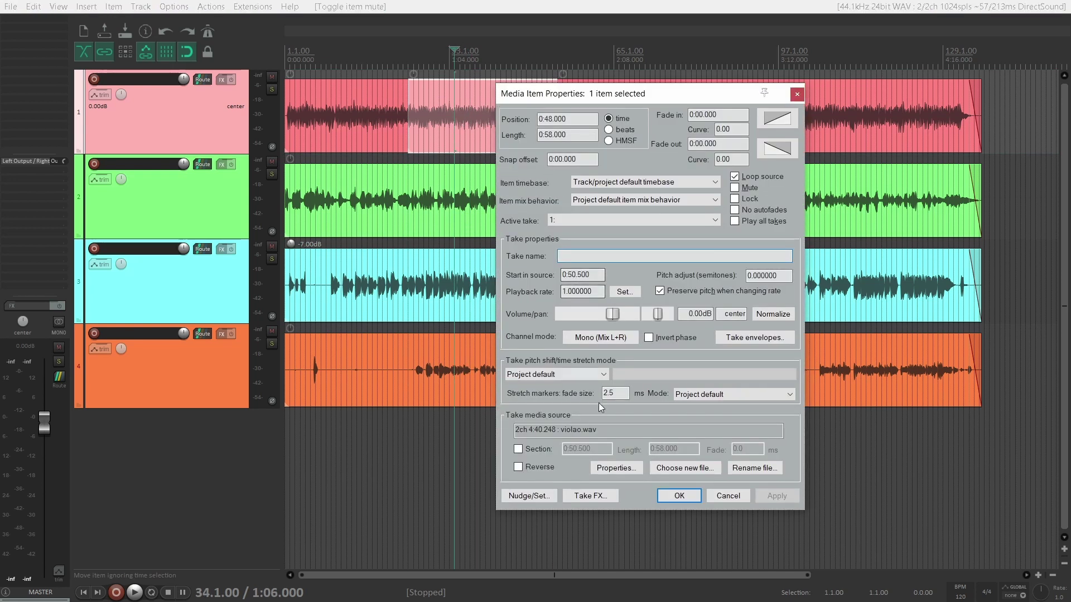
left_click(591, 494)
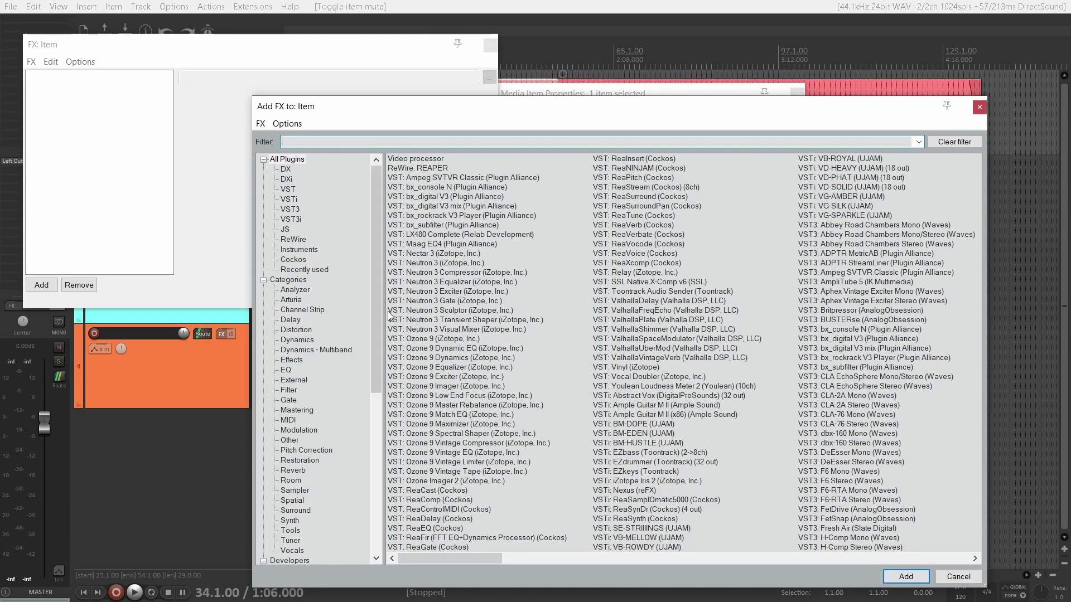
left_click(980, 107)
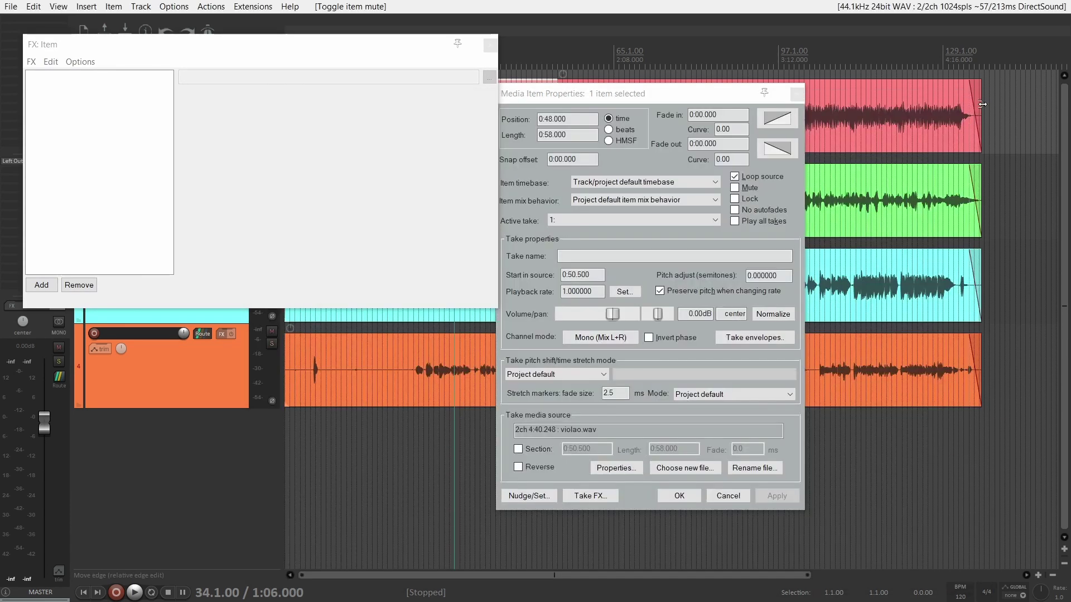
left_click(491, 46)
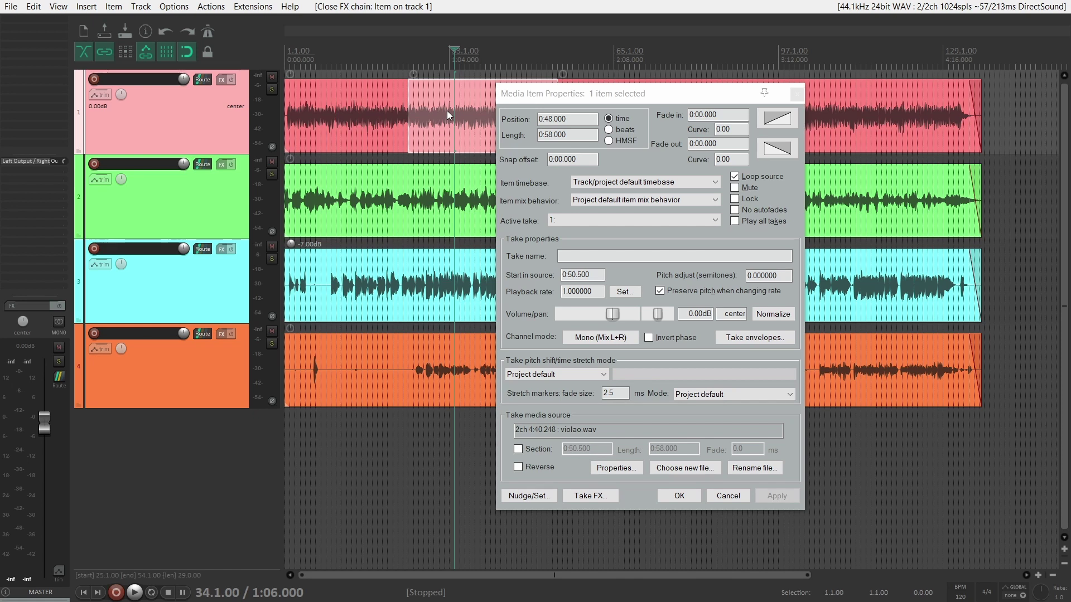
Step: Lock the middle item on track 1 through its properties, try to move it, and unlock it
left_click(735, 198)
left_click(781, 497)
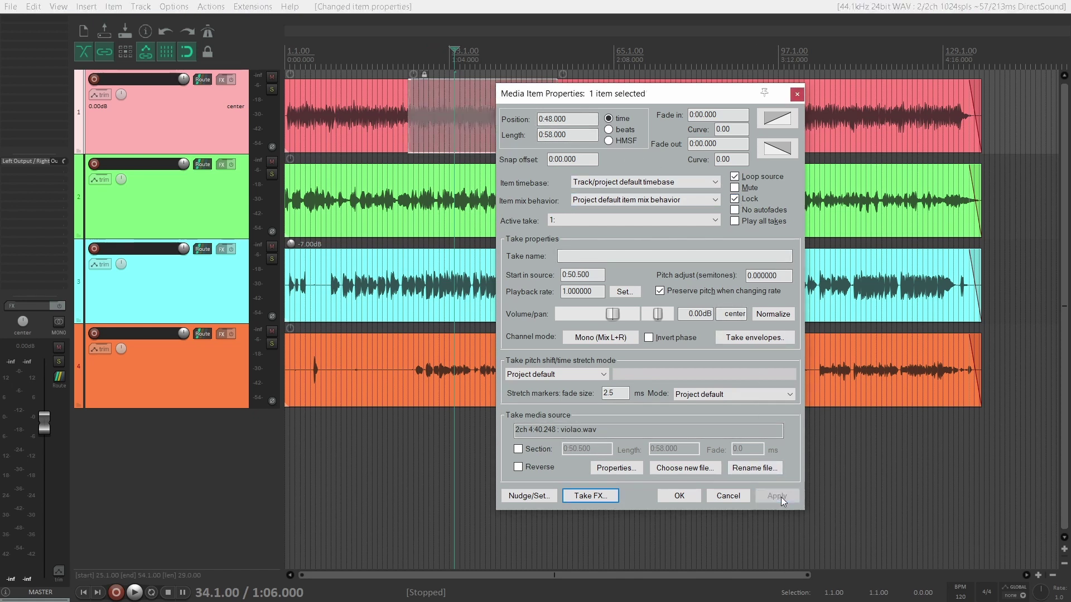
left_click(687, 496)
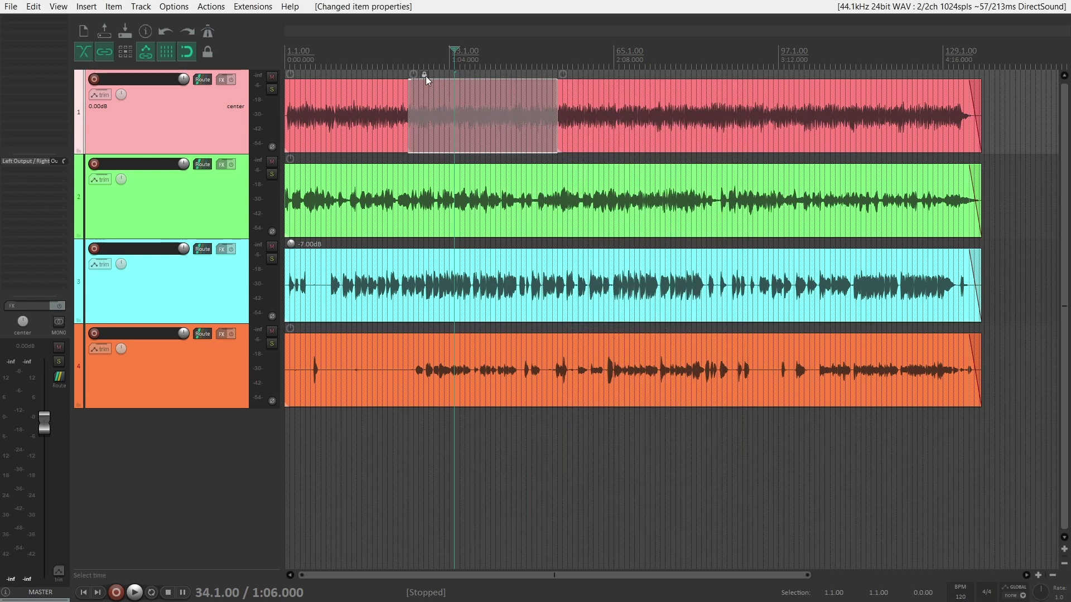
left_click_drag(440, 105, 491, 121)
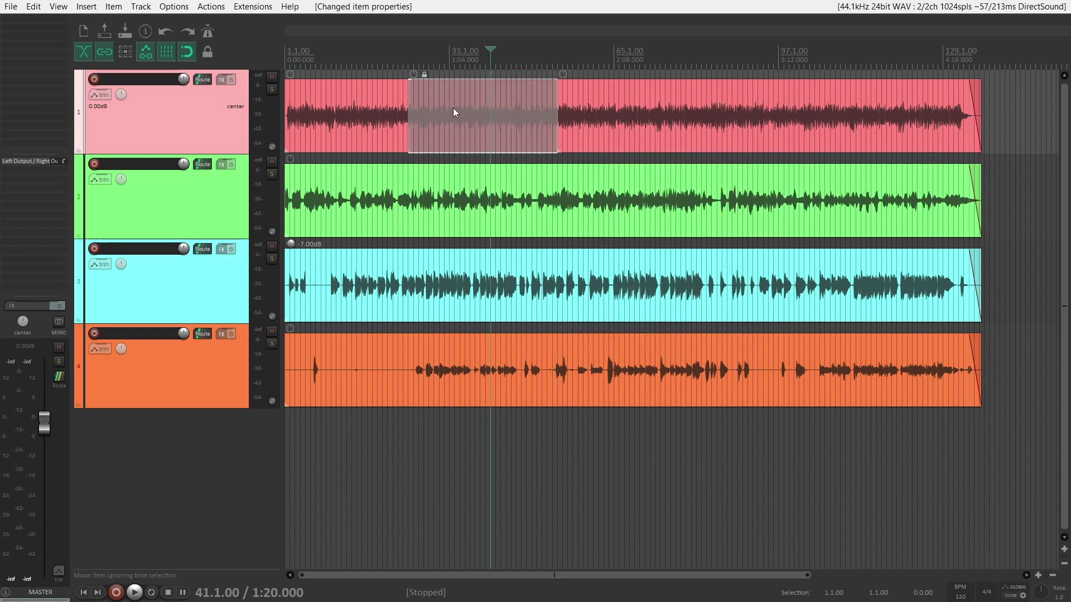
left_click(424, 73)
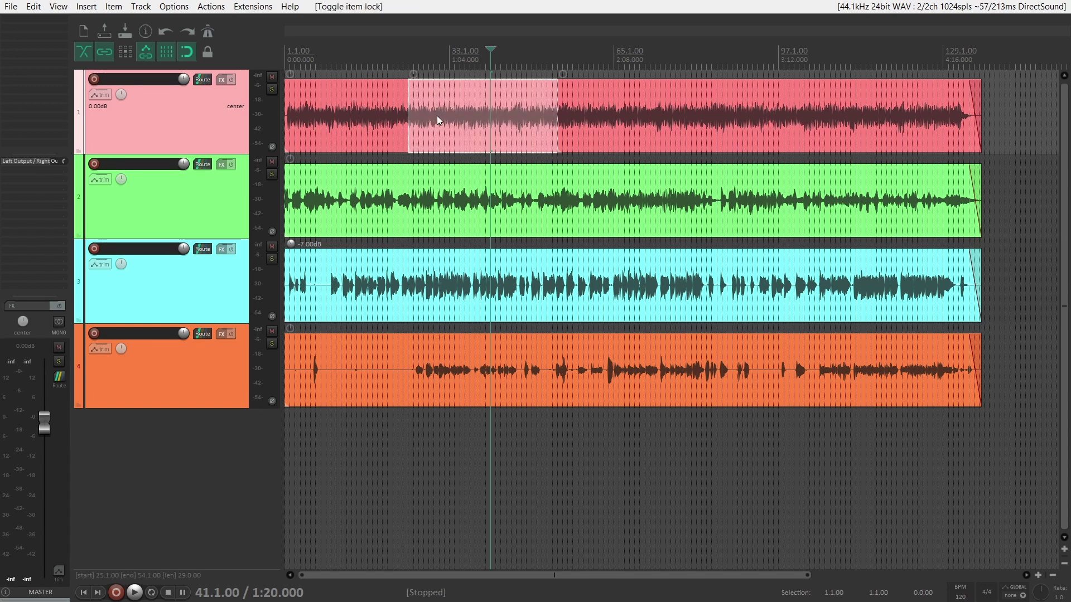
Step: Review the properties and available item commands of the middle item on track 1 without changing anything
left_click(431, 112)
double_click(430, 112)
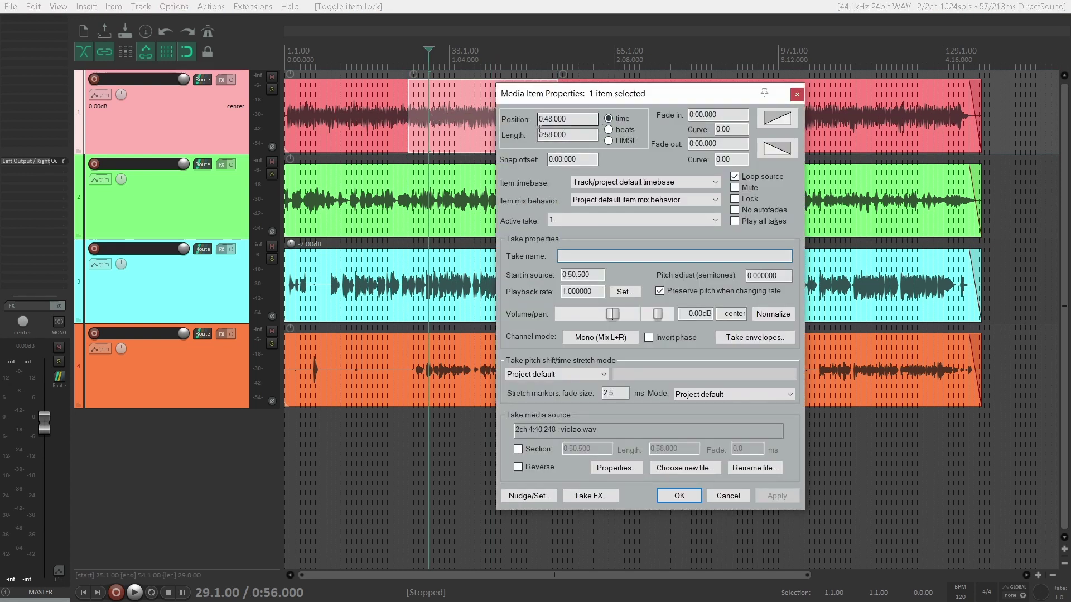
right_click(444, 117)
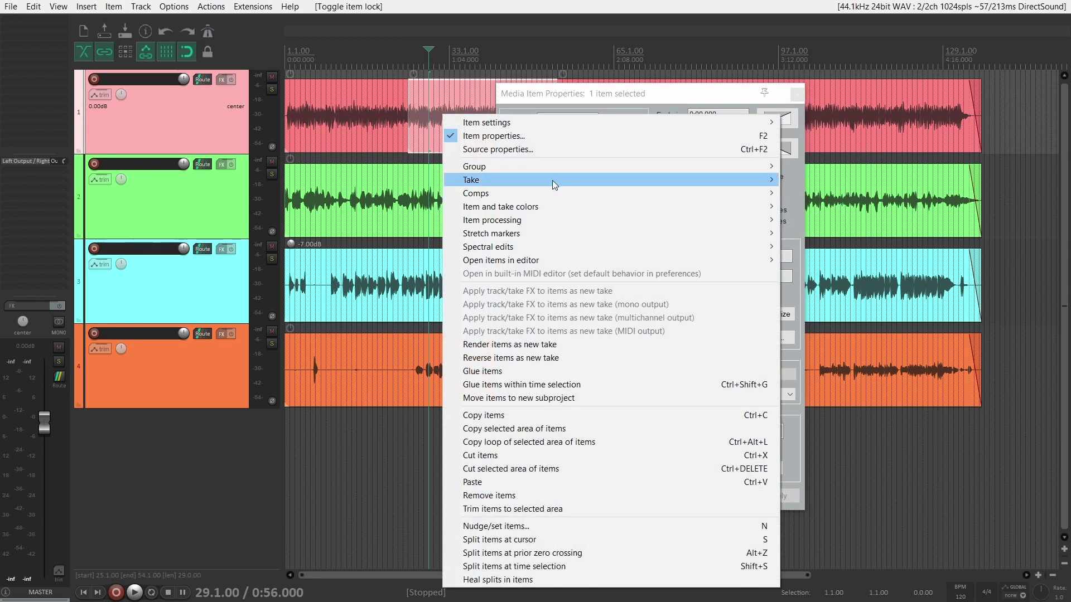
mouse_move(554, 164)
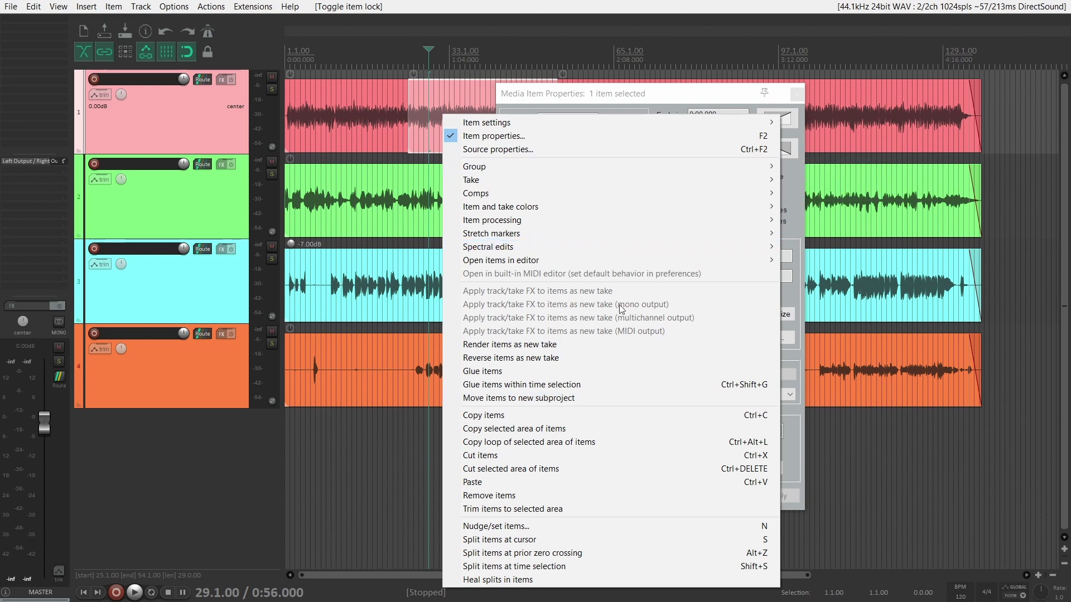
left_click(447, 103)
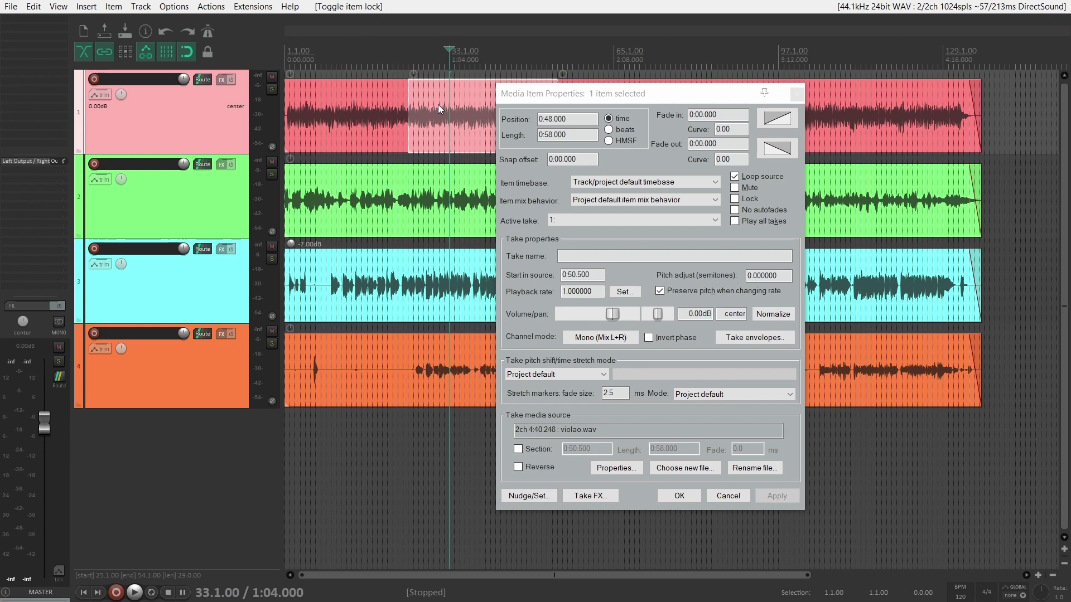
left_click(728, 496)
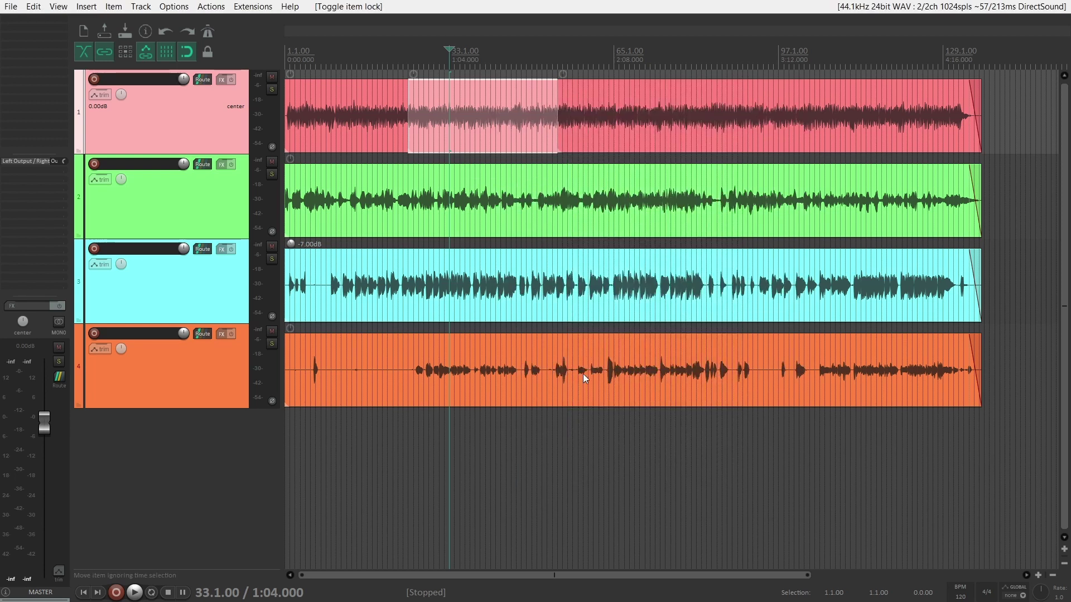
Step: Enable the "Not locked" media item button in the Media preferences, and test it by locking and unlocking the middle item on track 1
left_click(176, 10)
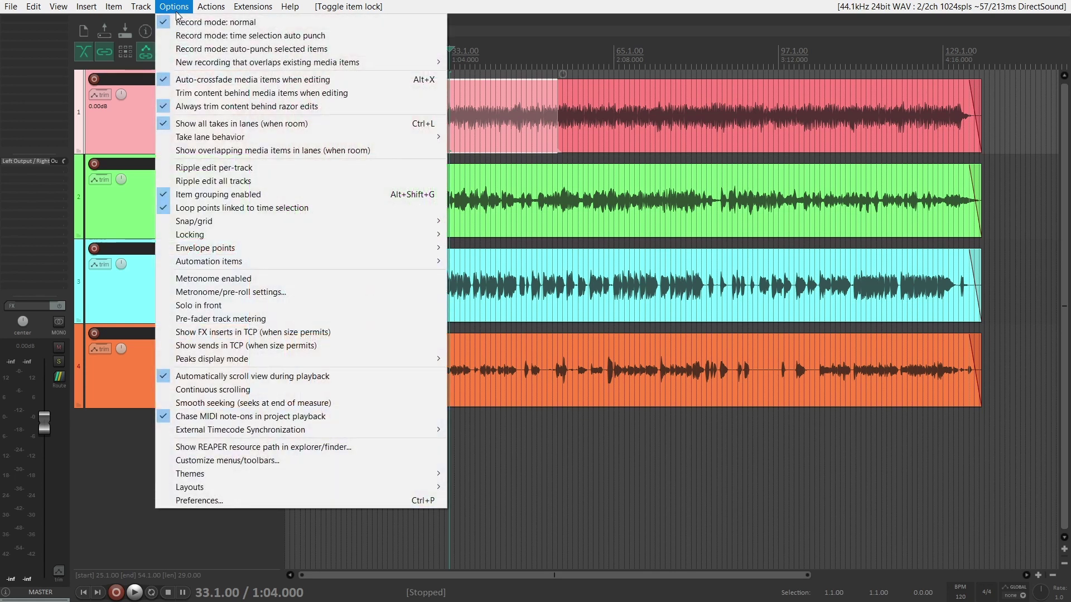
left_click(262, 499)
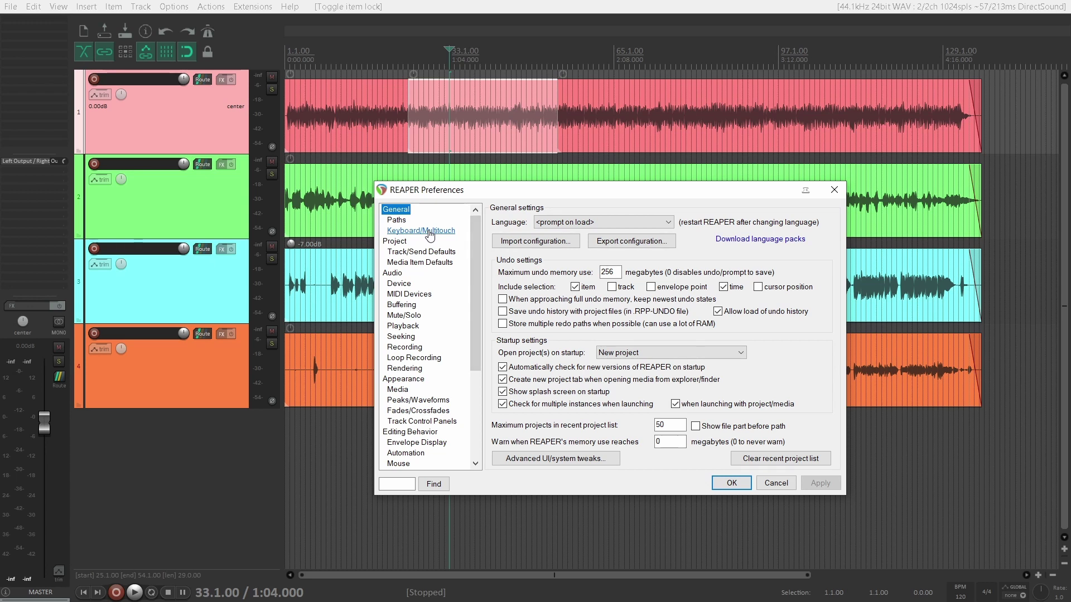
left_click(397, 390)
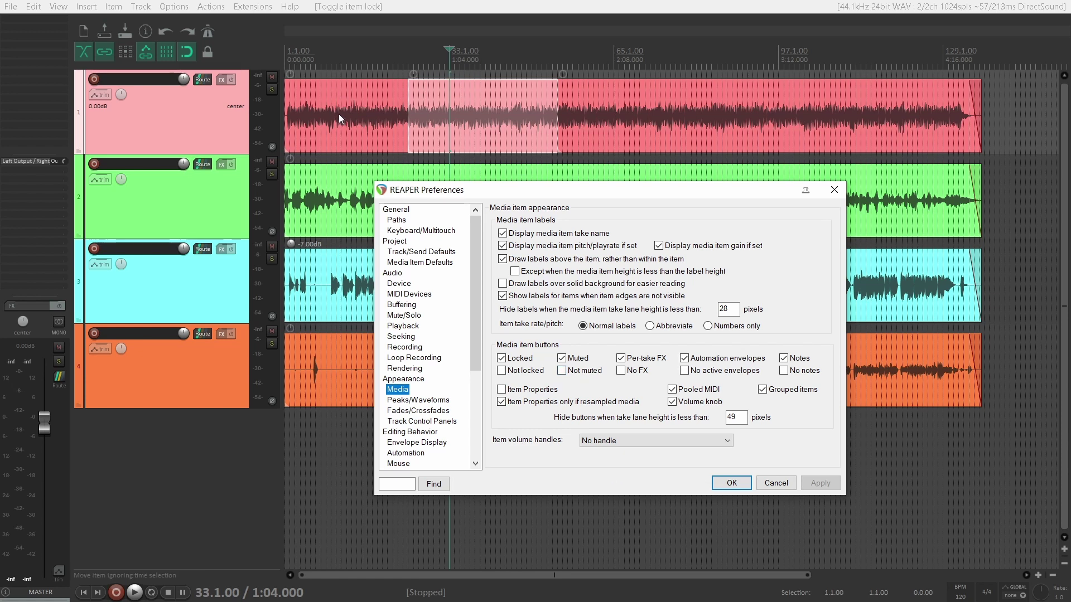
left_click(502, 371)
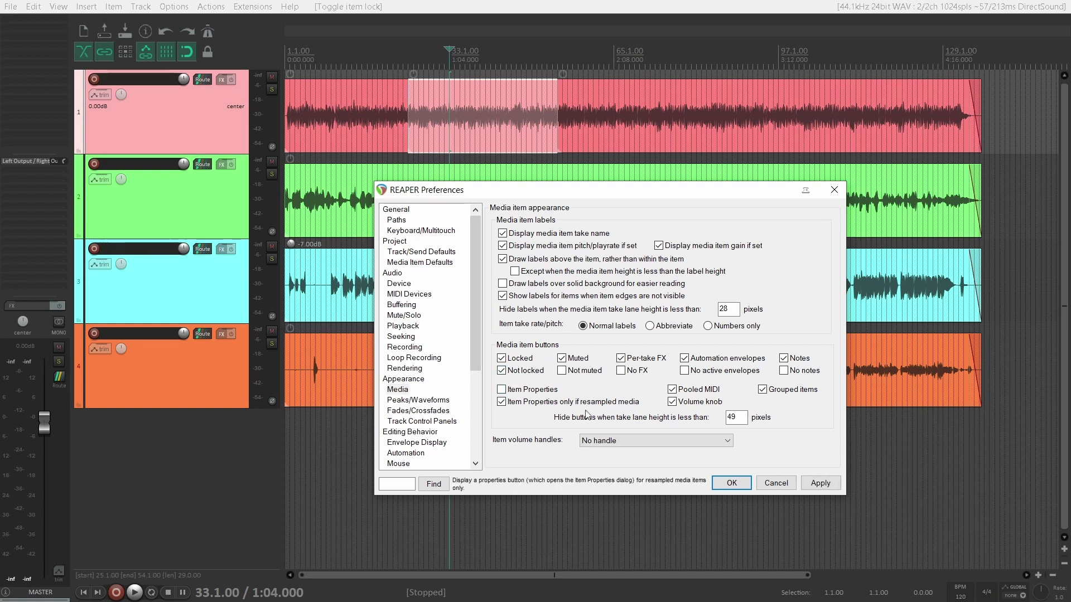
left_click(821, 483)
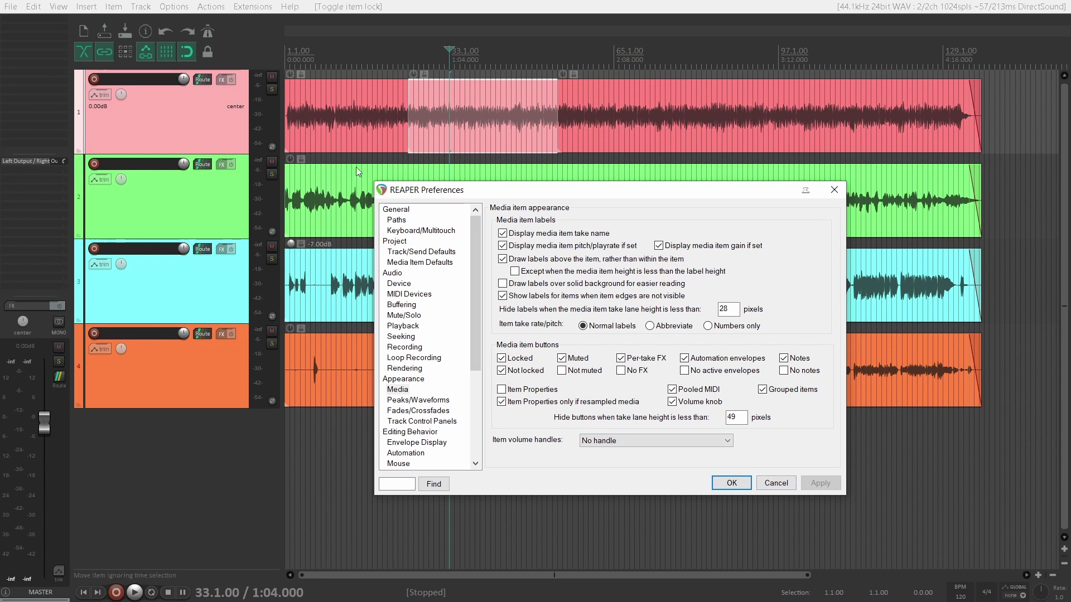
left_click(424, 74)
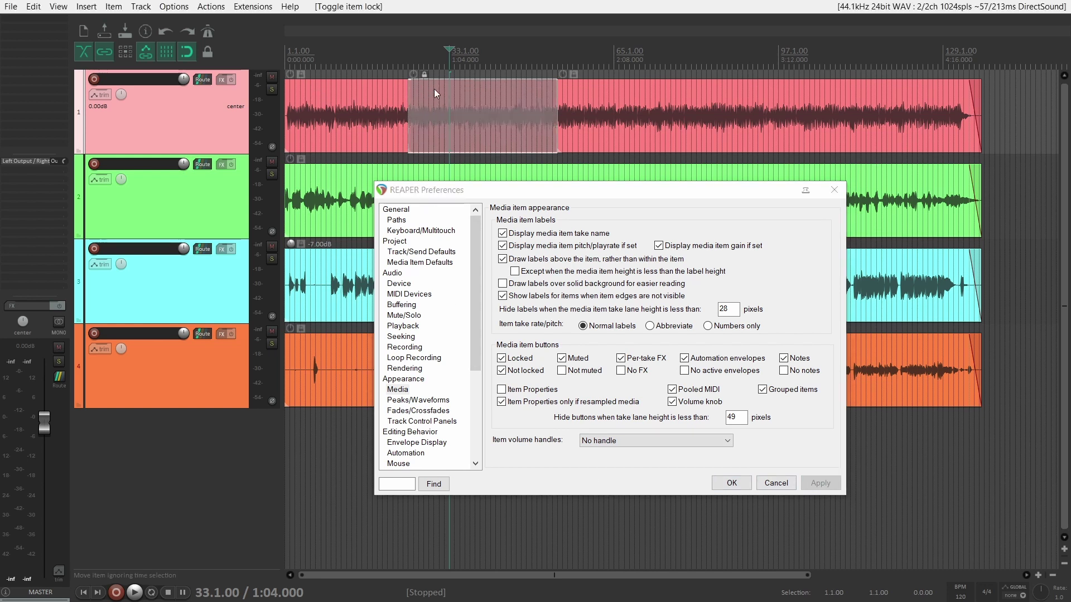
left_click(423, 74)
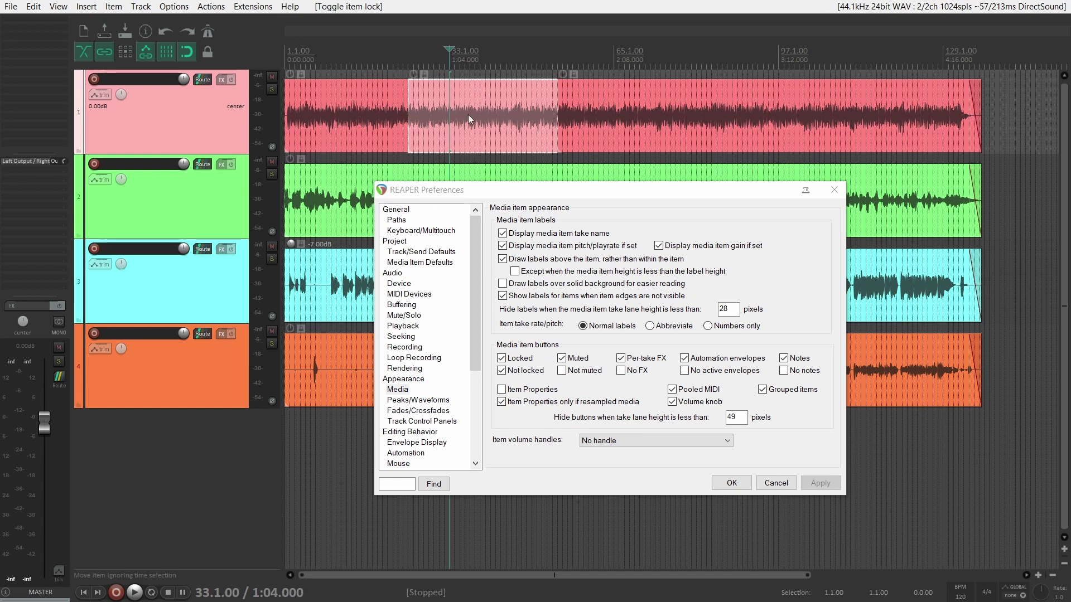